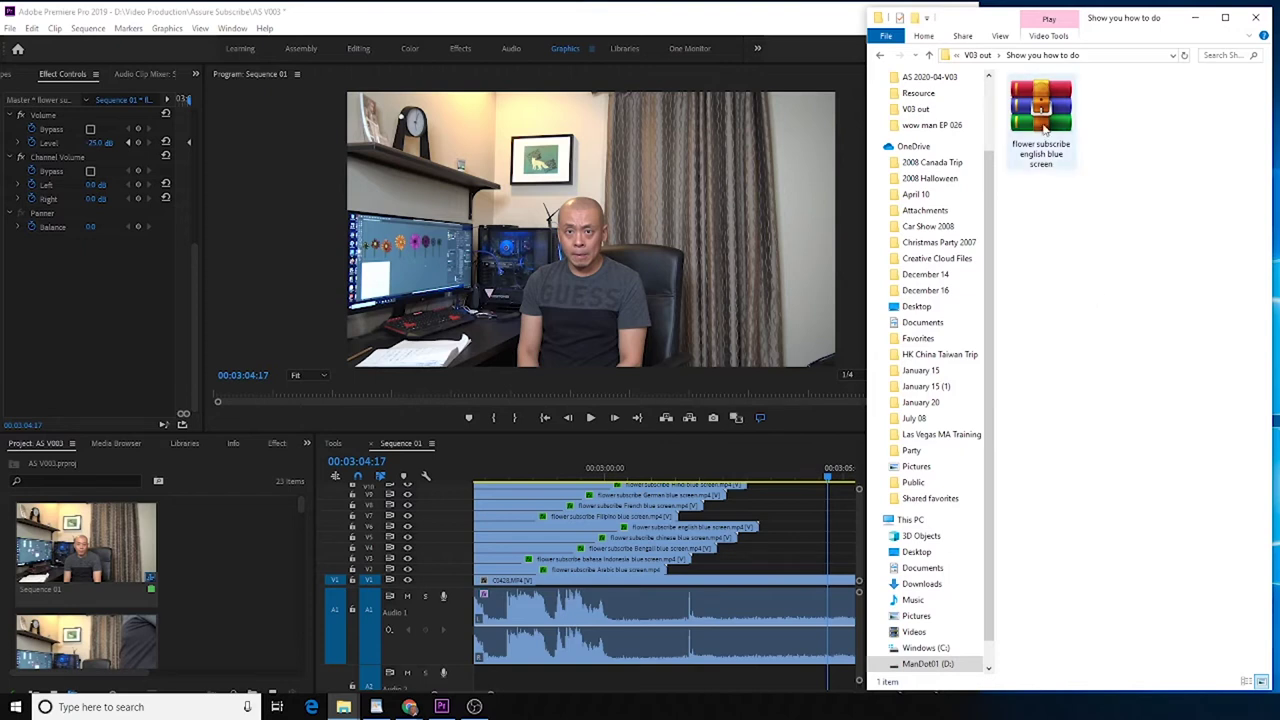
Unpack the flower subscribe english blue screen archive into its own folder with 7-Zip Extract Here
right_click(1039, 117)
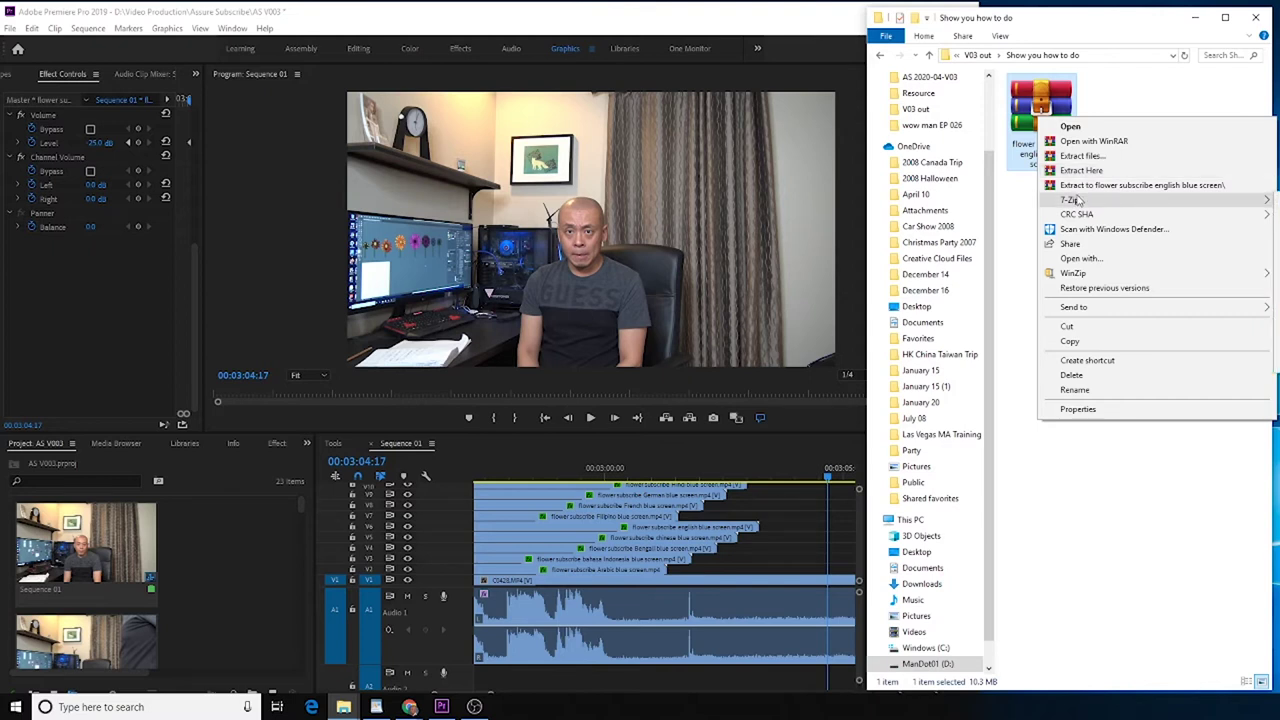
click(1046, 494)
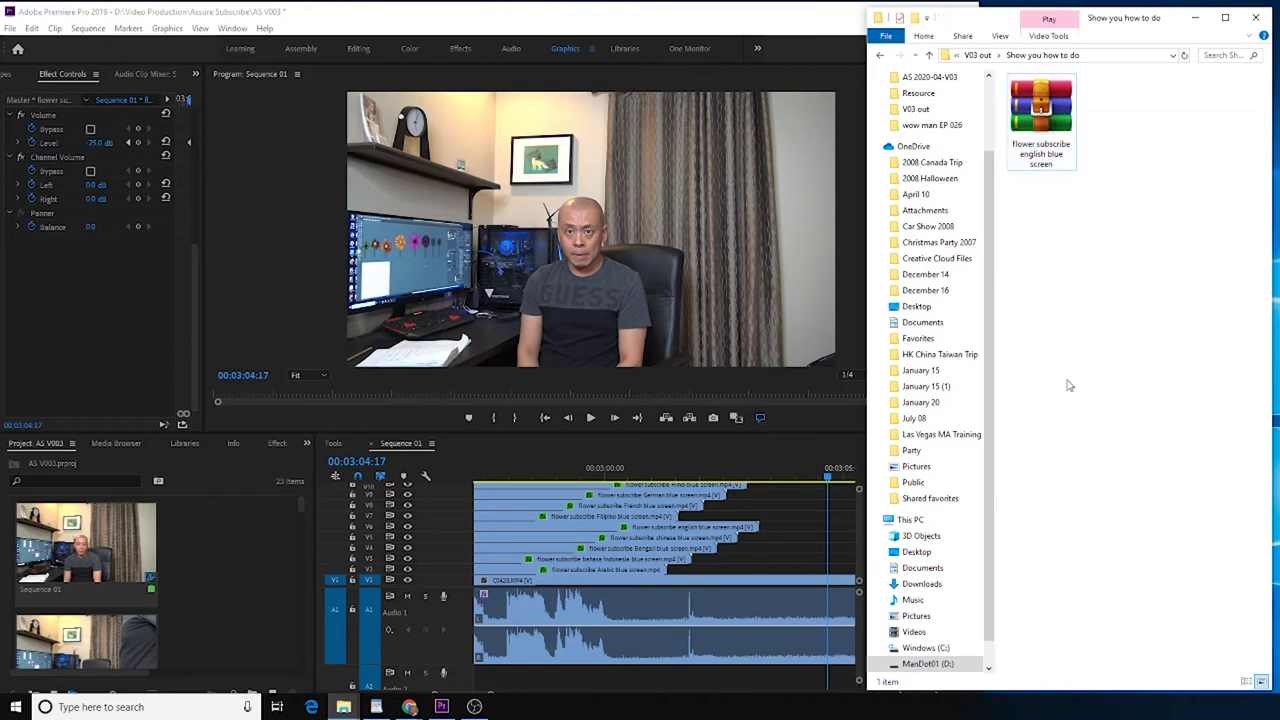
right_click(1044, 125)
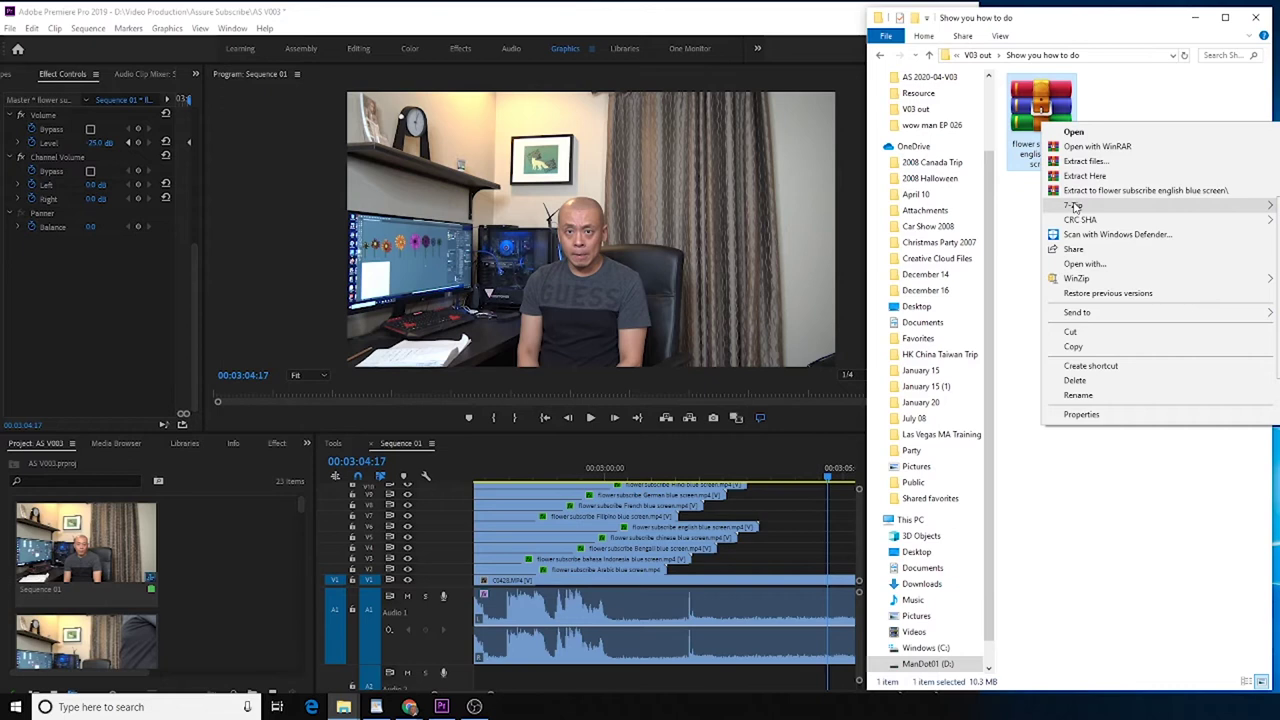
drag(1072, 14, 724, 12)
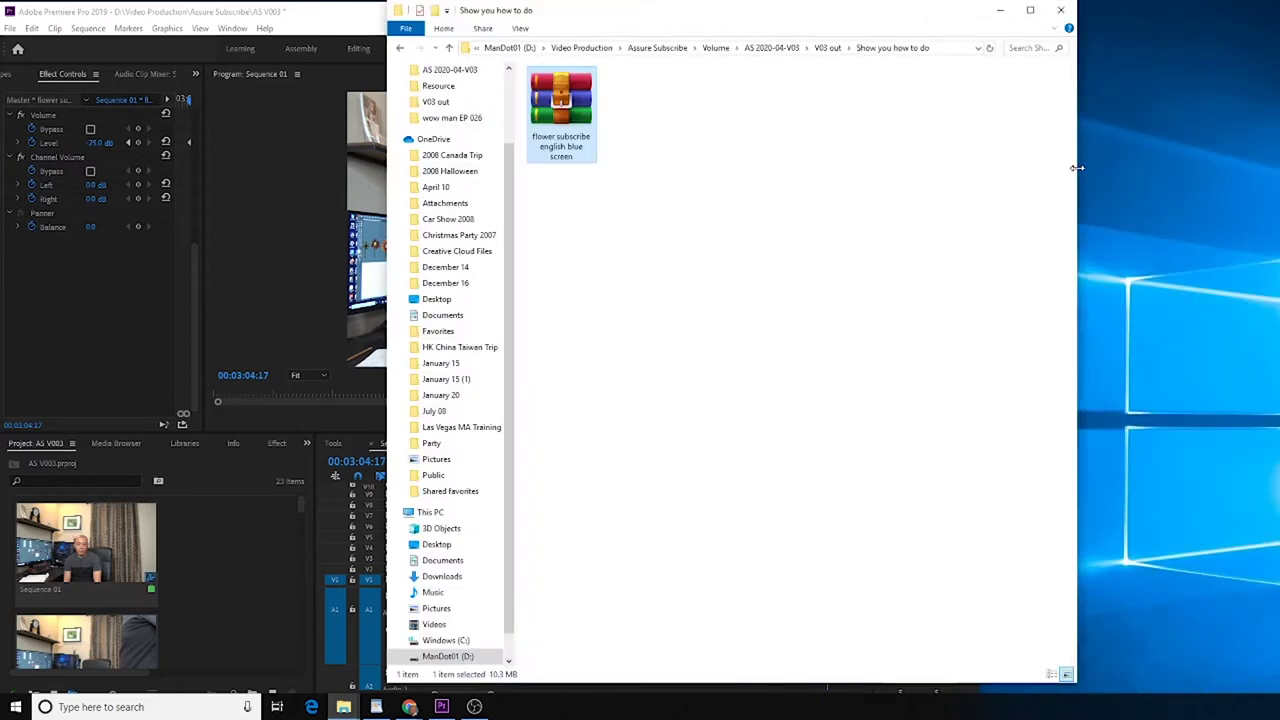
right_click(566, 112)
mouse_move(604, 192)
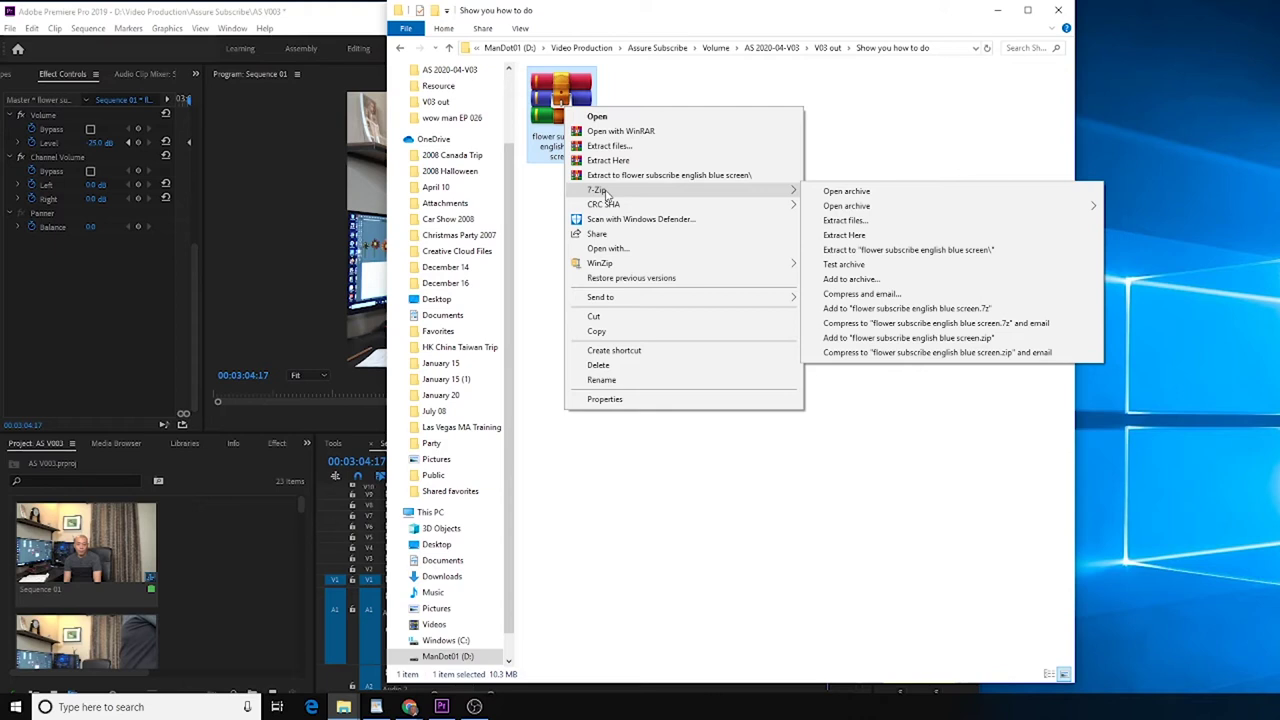
click(844, 235)
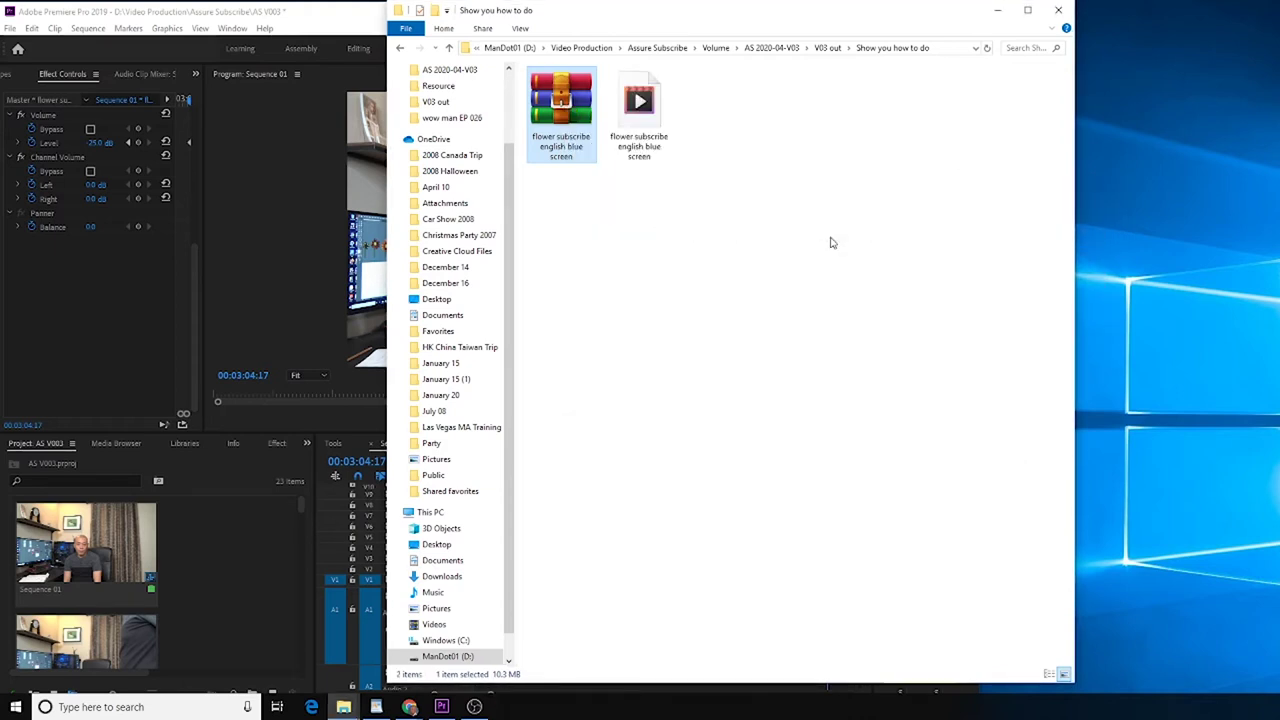
Drop 'flower subscribe english blue screen.mp4' onto V2 above the presenter in Sequence 01 and select it
click(560, 112)
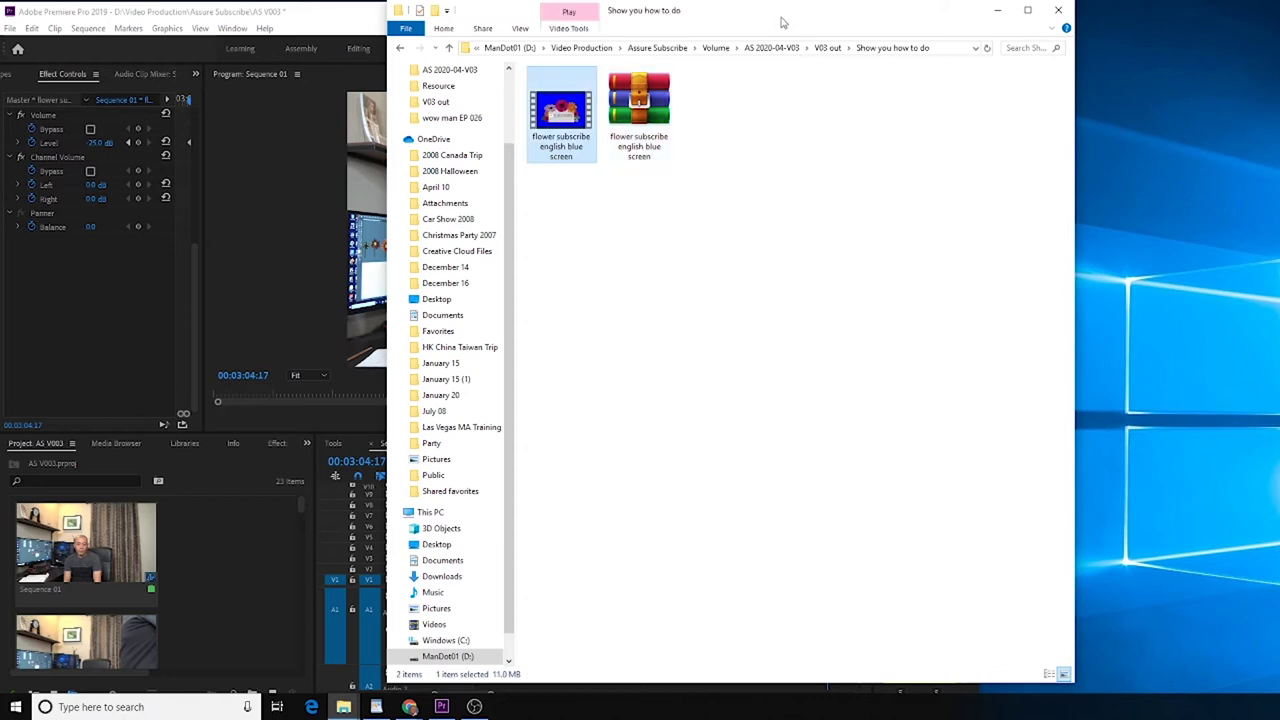
drag(783, 20, 1225, 29)
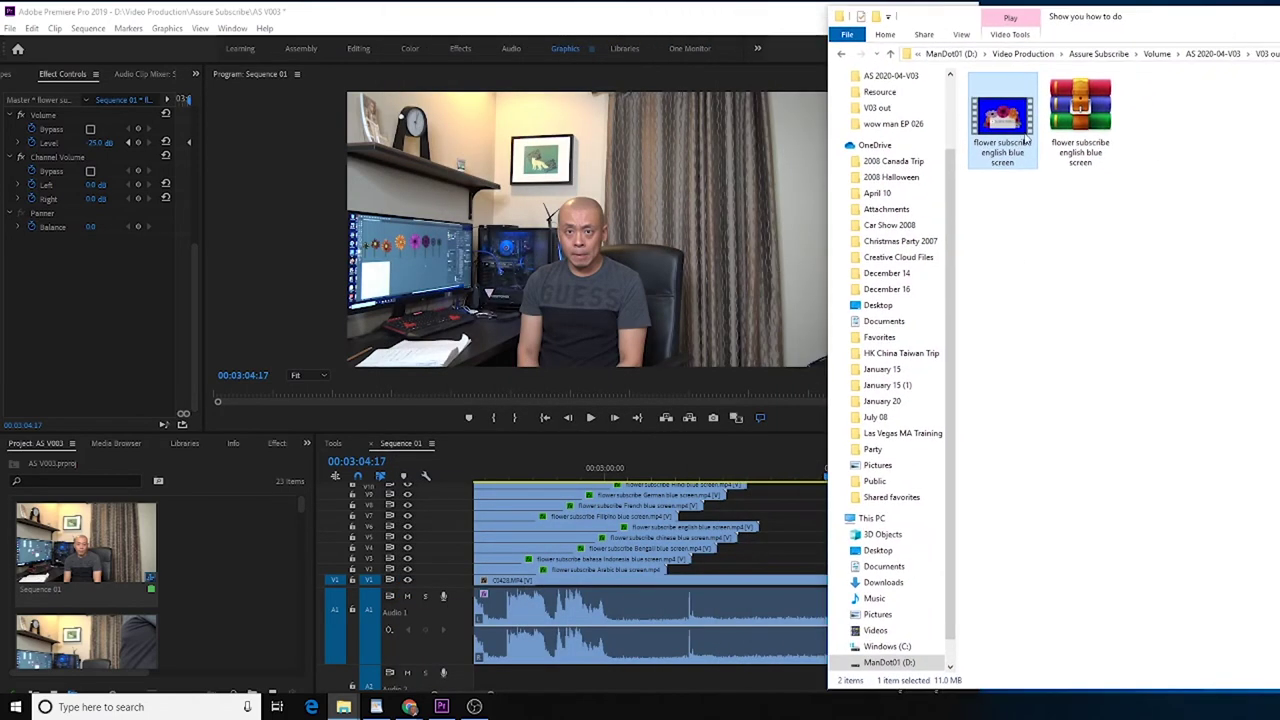
drag(1018, 124, 786, 570)
click(824, 508)
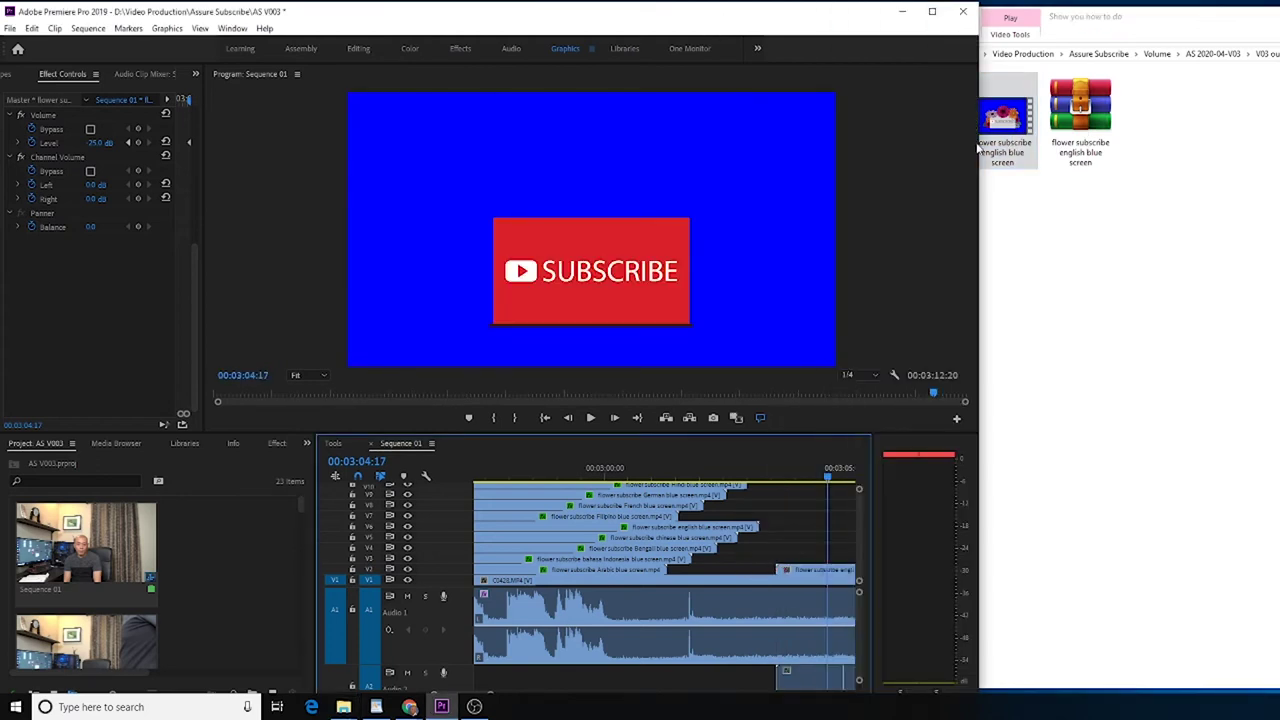
drag(978, 148, 1272, 173)
click(919, 571)
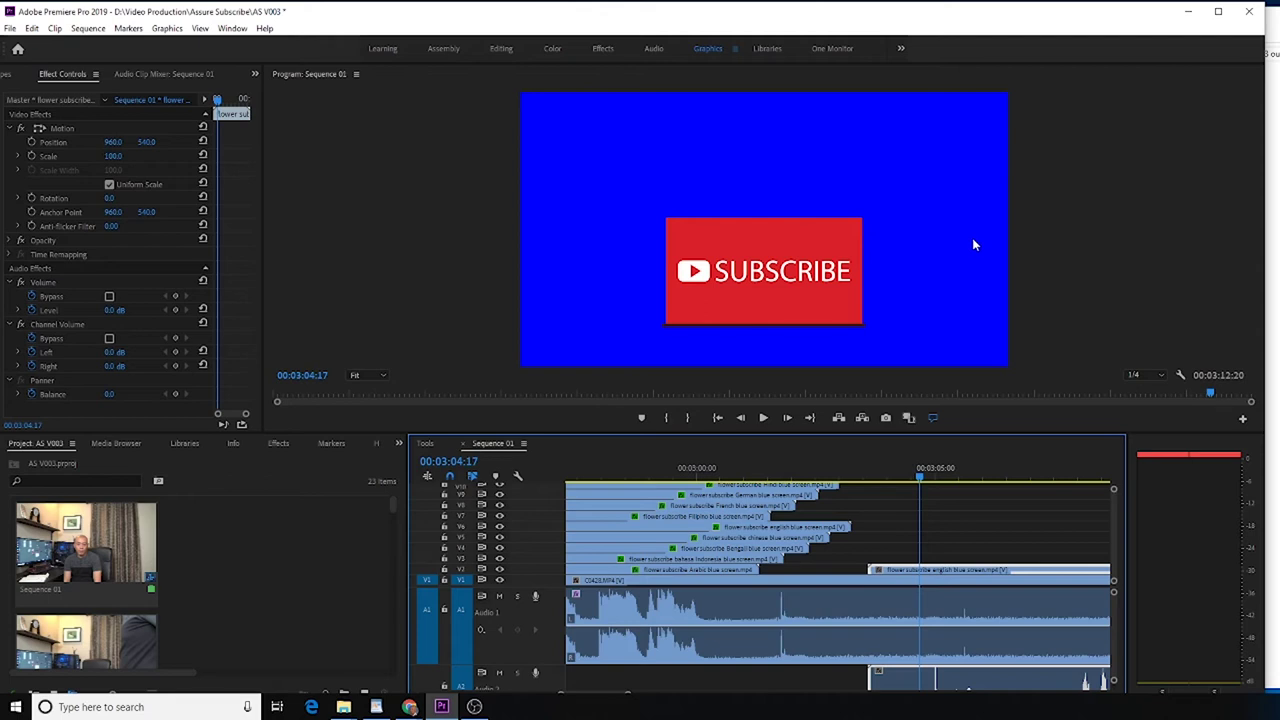
Scrub the playhead to 00:03:07:08, where flowers frame the grey SUBSCRIBED button
drag(921, 477, 1045, 477)
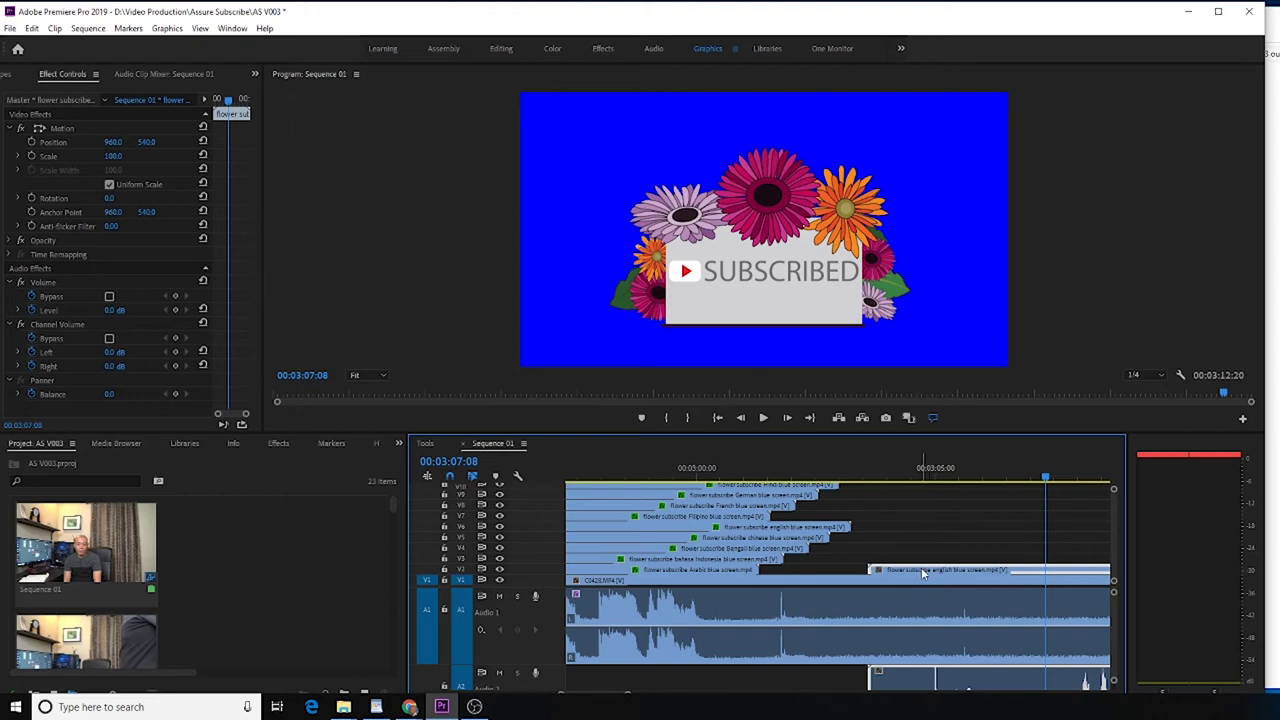
In the Effects workspace, filter the Effects panel by 'key' to list Ultra Key
click(602, 49)
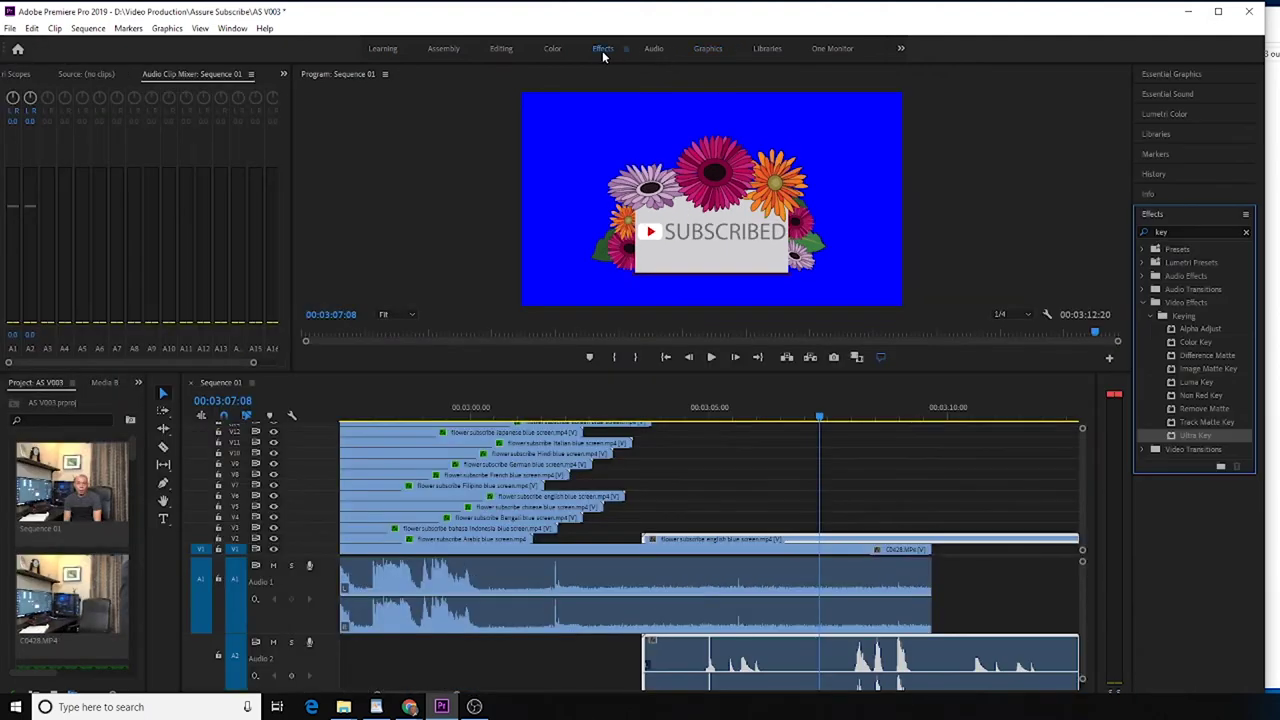
click(1184, 231)
text(key)
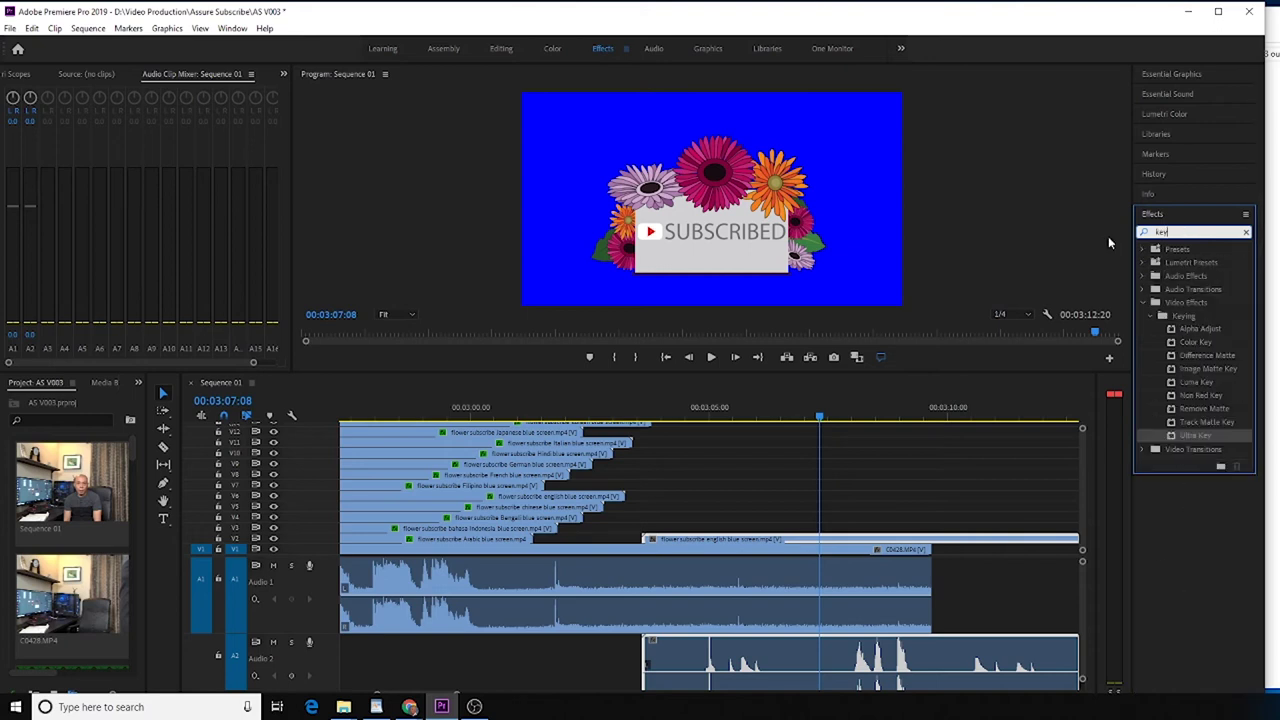
key(Return)
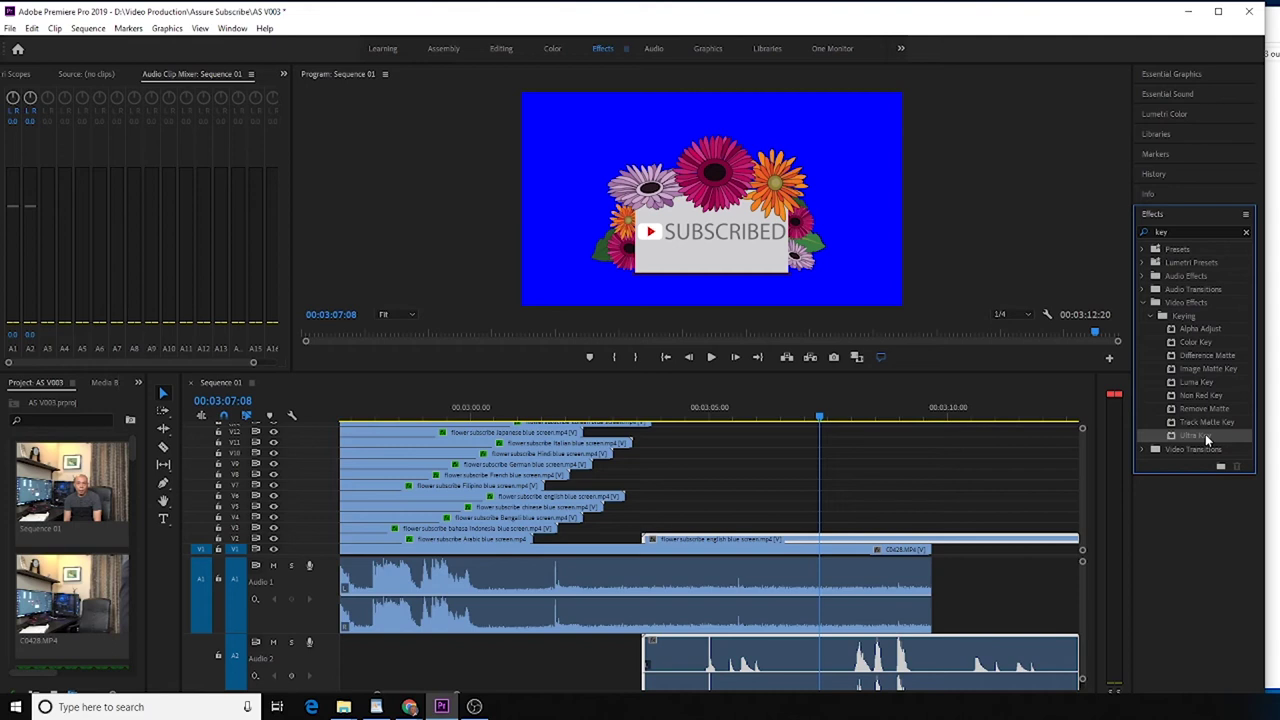
Set Ultra Key's Key Color by sampling the blue background in the Program monitor
click(503, 50)
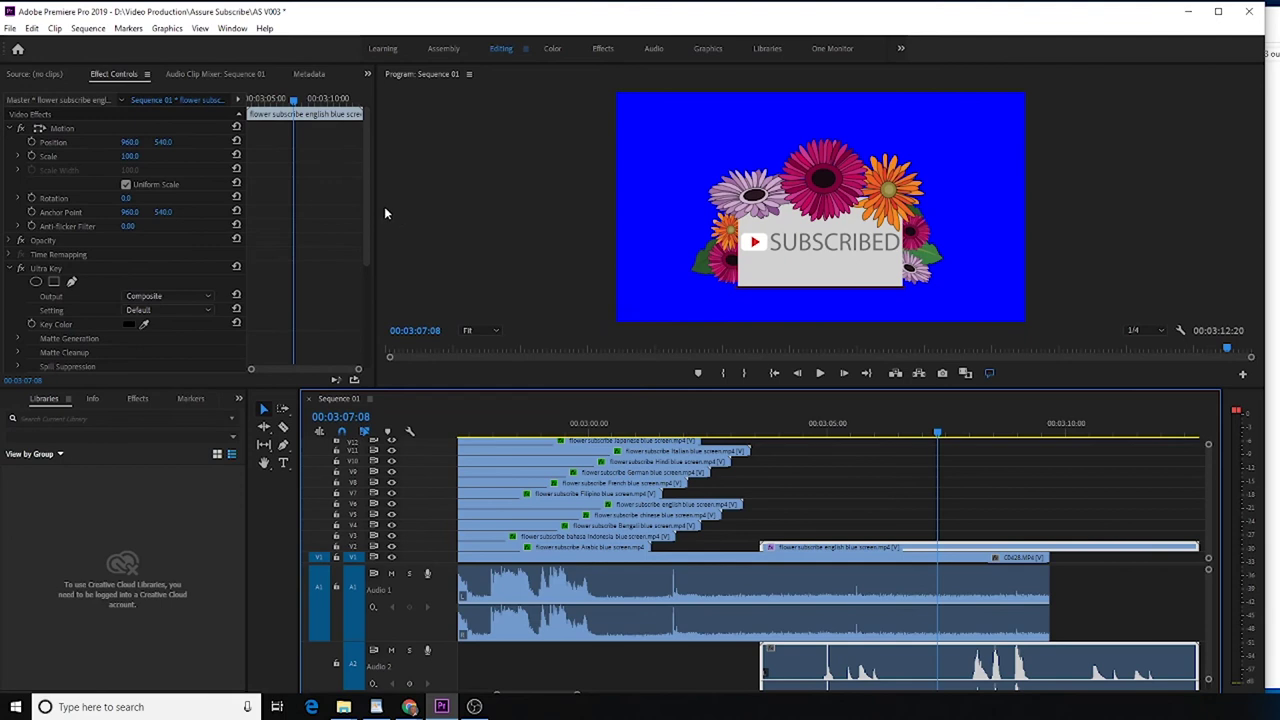
drag(364, 203, 369, 251)
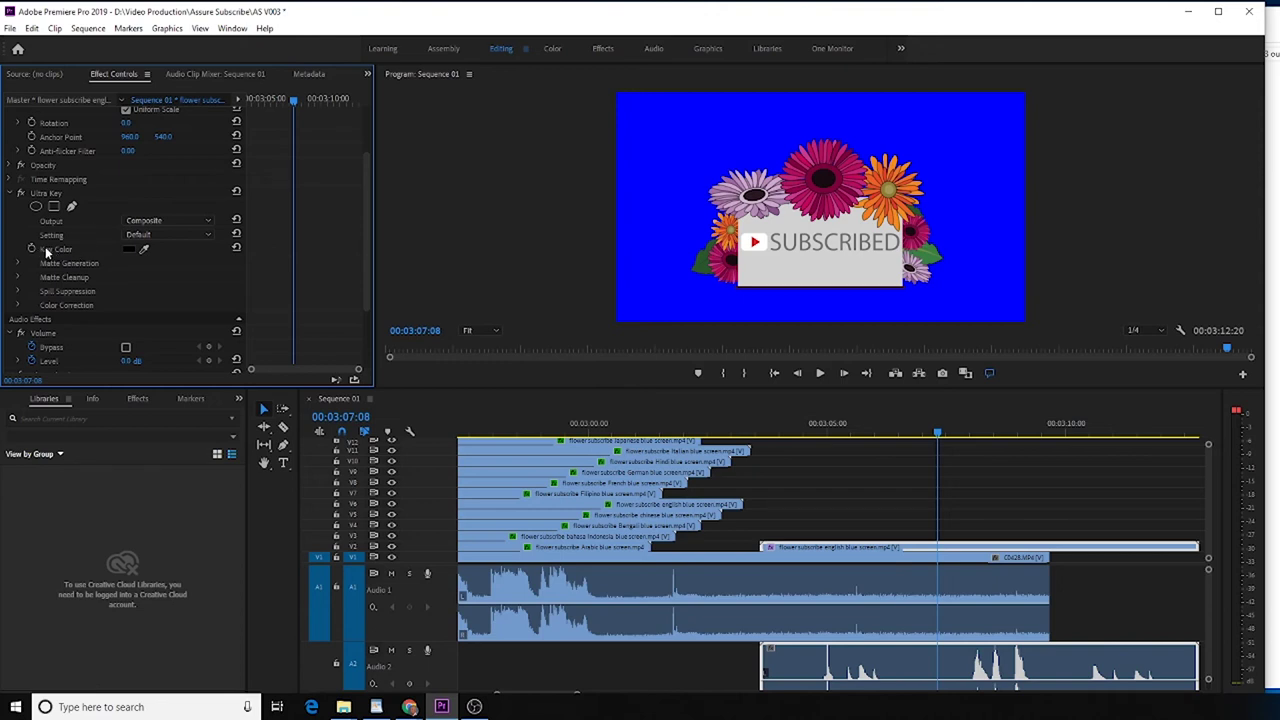
click(143, 252)
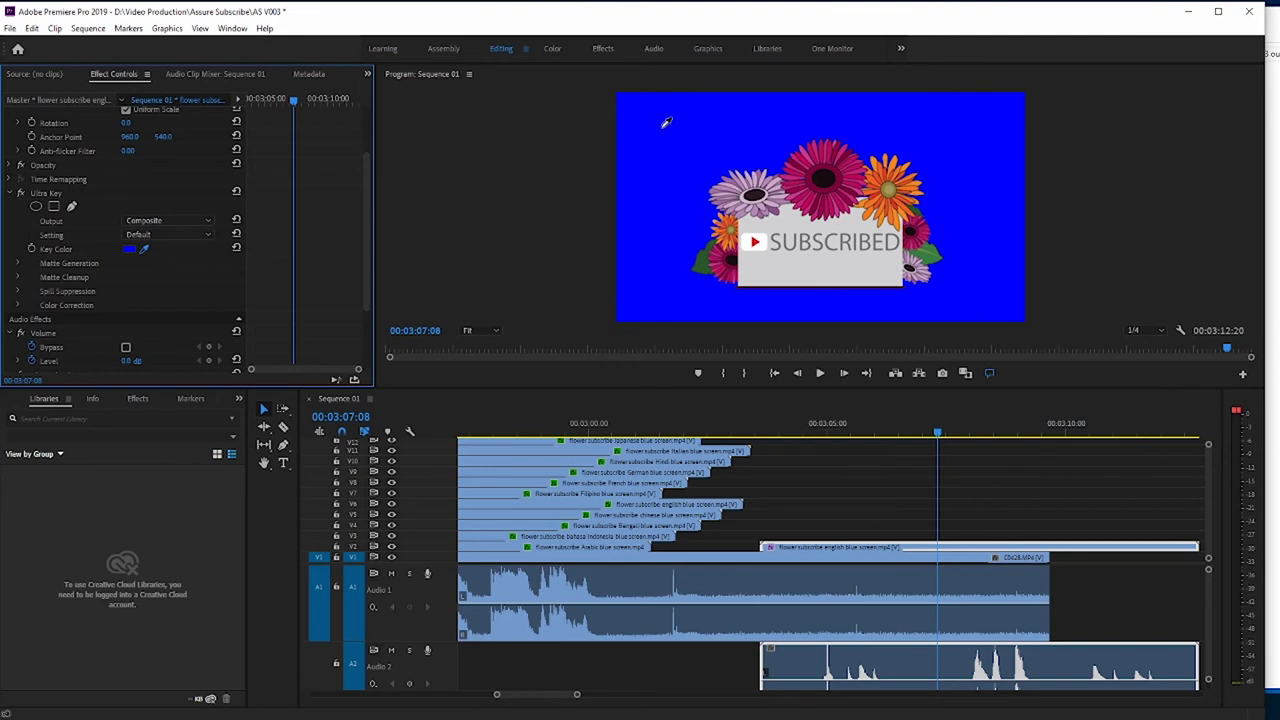
click(663, 126)
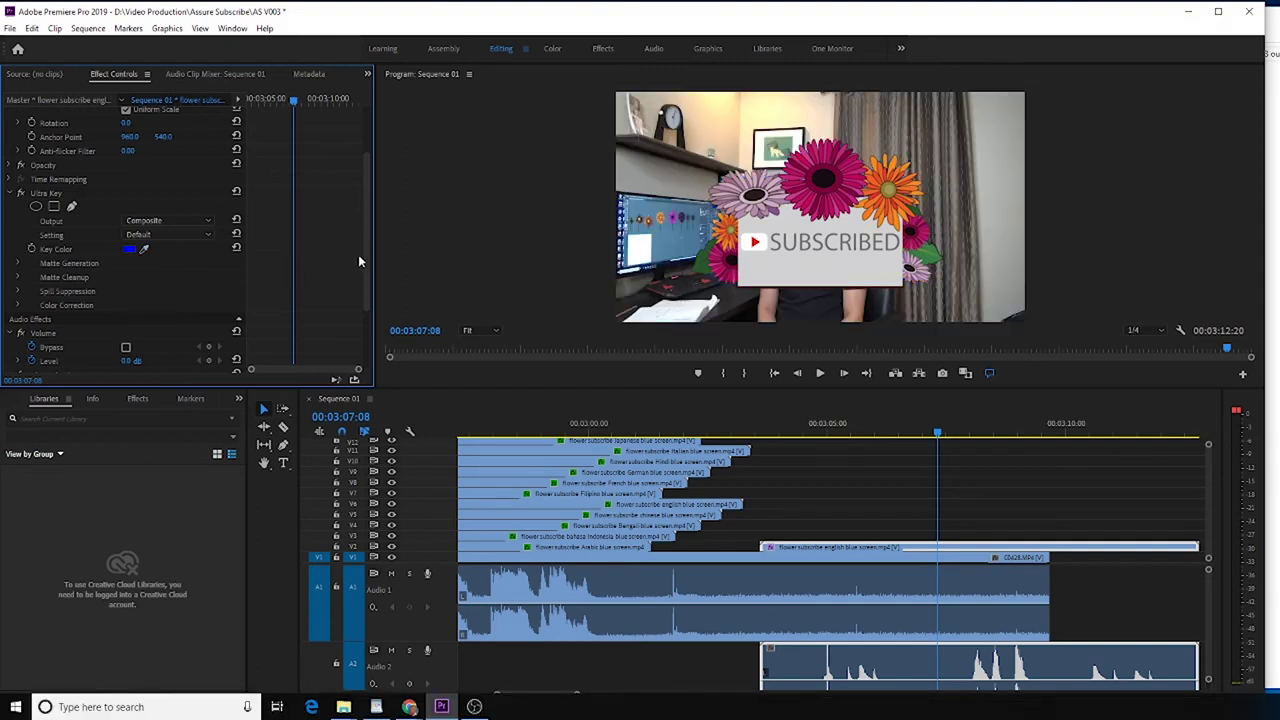
drag(363, 257, 381, 200)
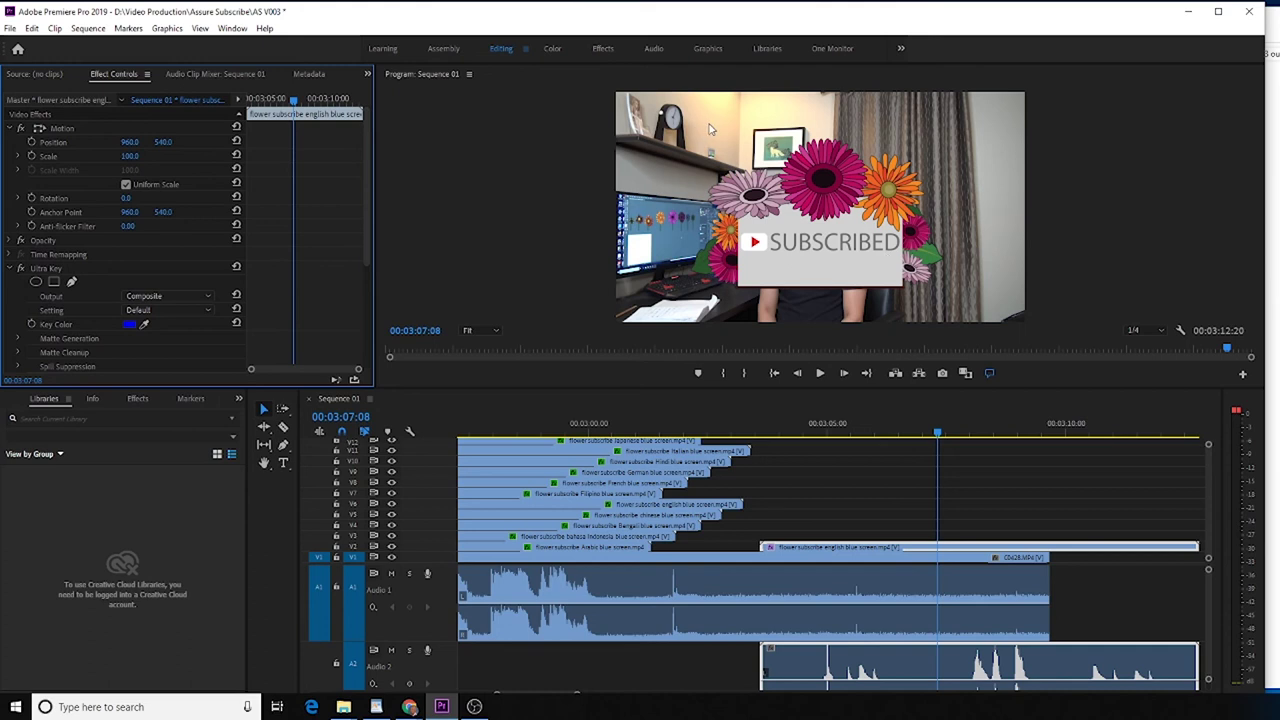
Set the overlay's Scale to 40 and move it right of the presenter to 1458, 587
click(78, 145)
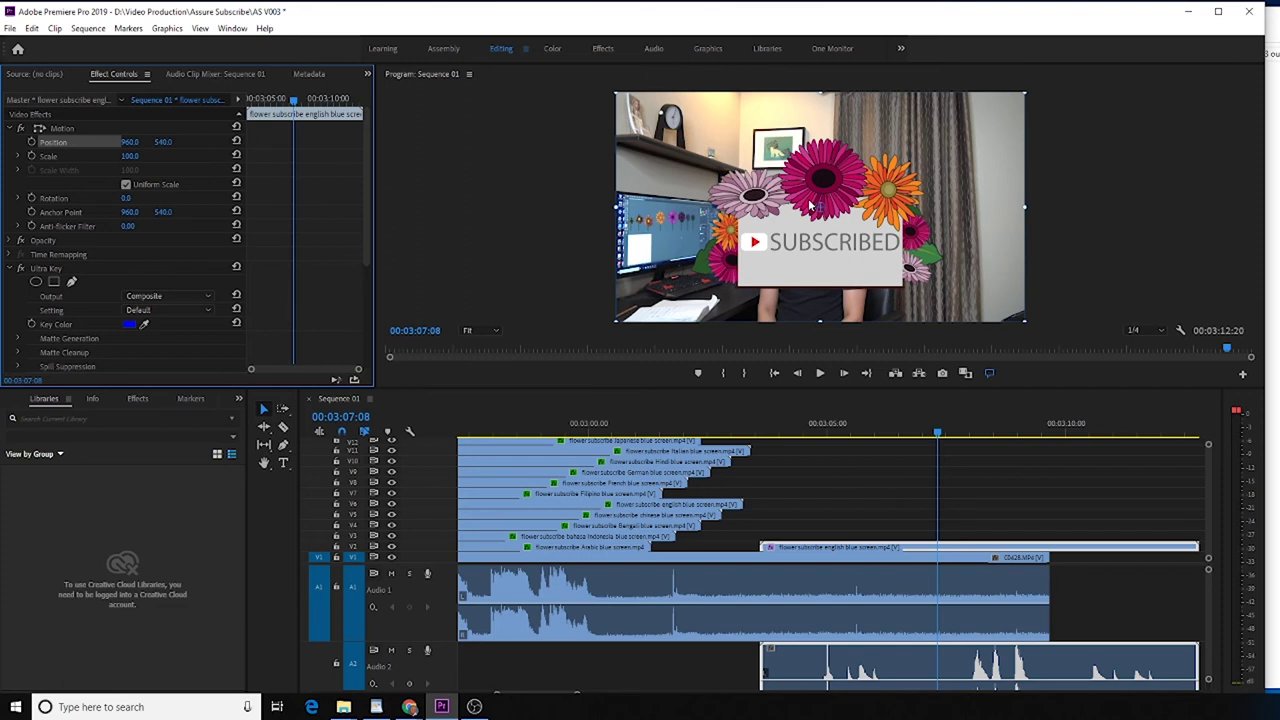
click(124, 157)
text(40)
key(Return)
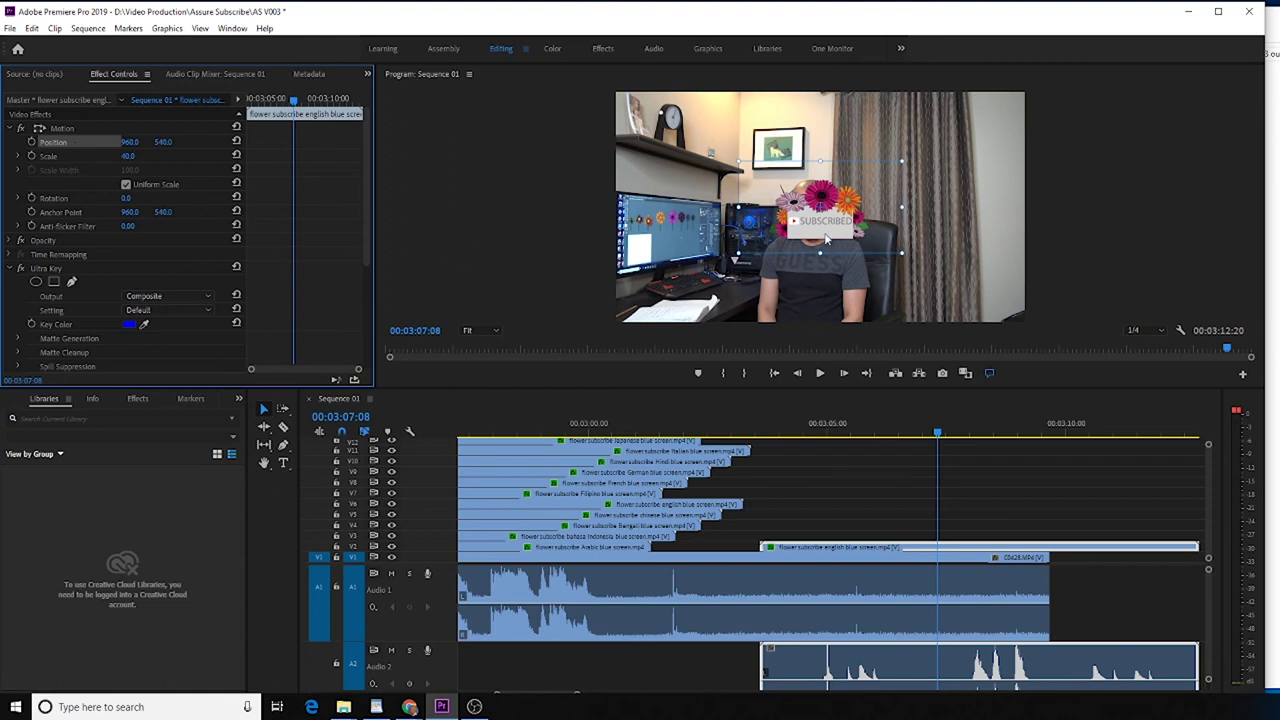
drag(826, 238, 932, 250)
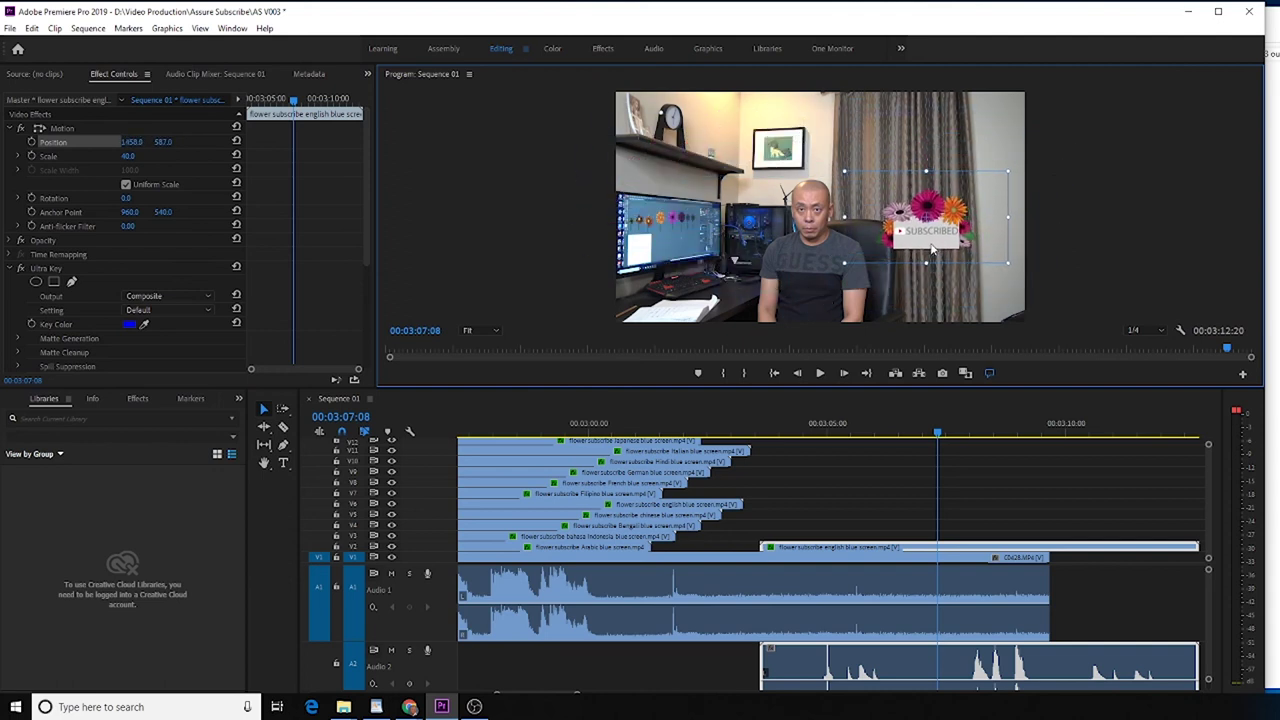
drag(937, 432, 743, 461)
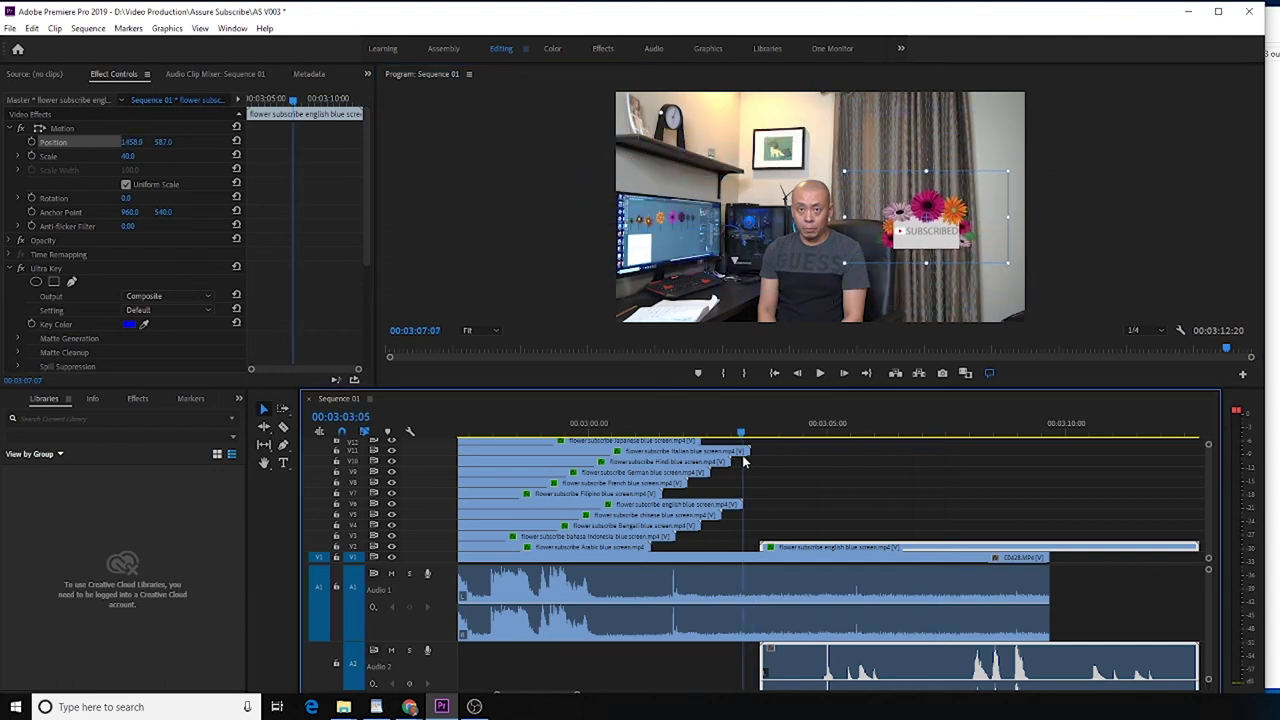
Play the sequence to watch the overlay reach its bell, like and share icons, then stop
click(820, 373)
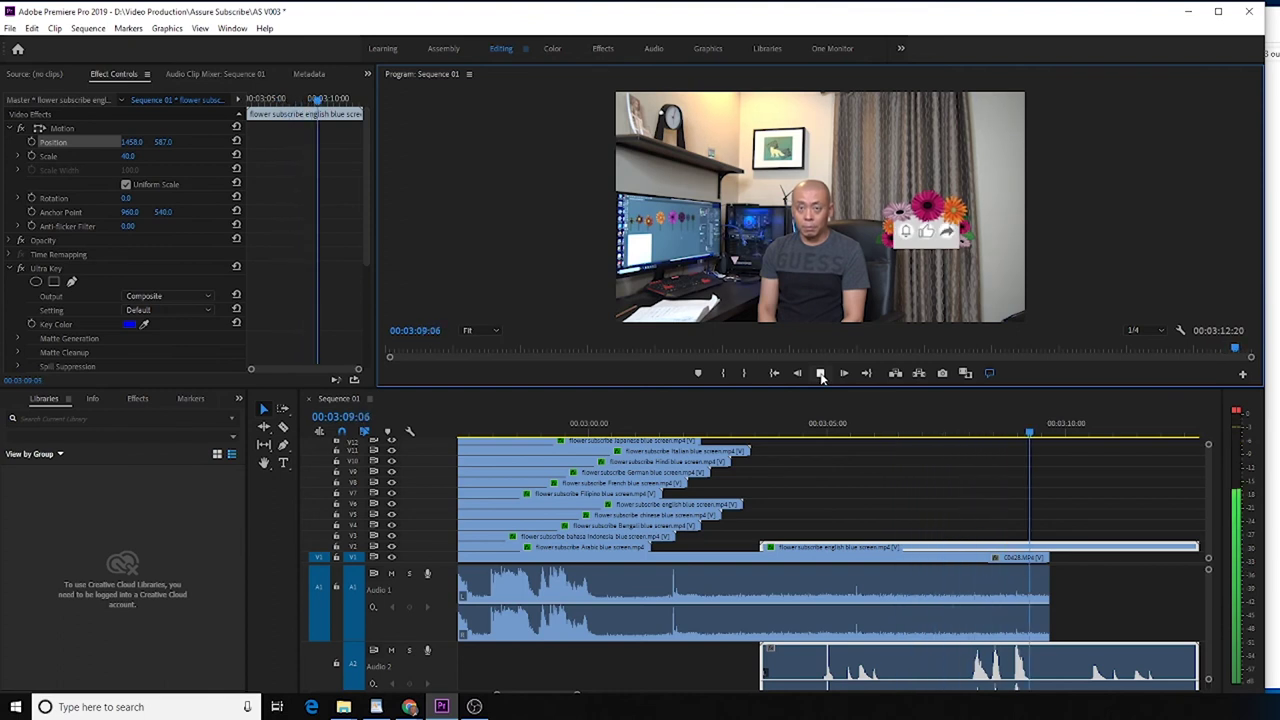
click(821, 374)
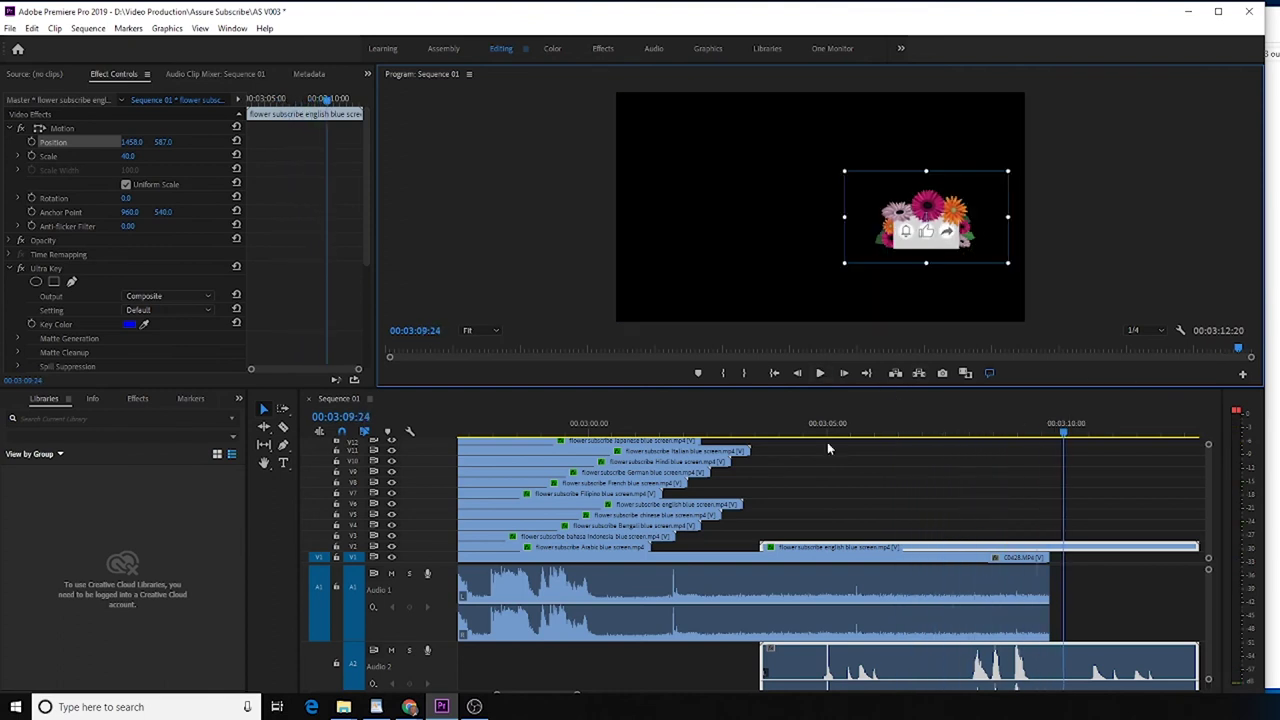